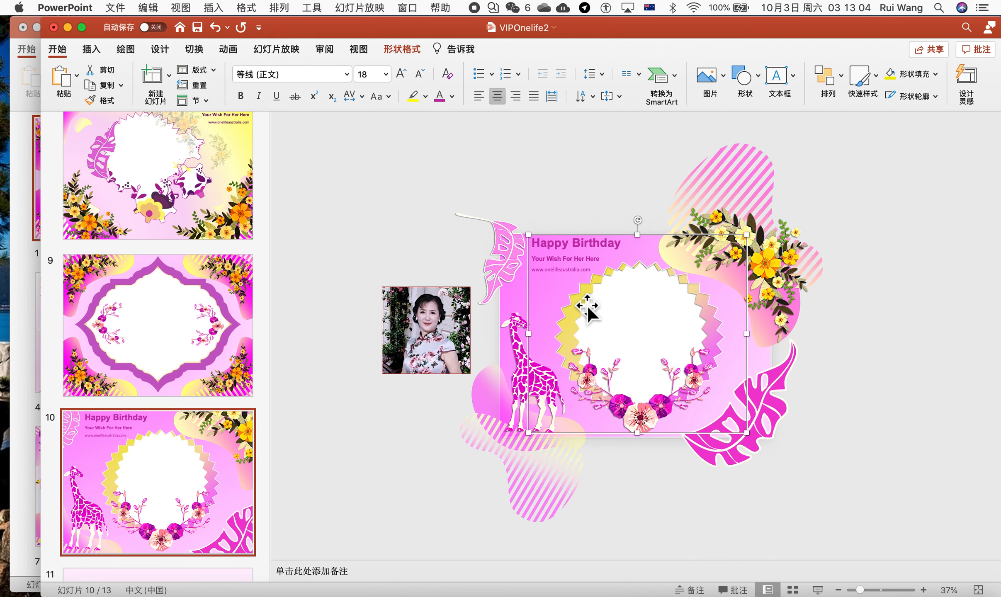
Move the pink background panel with the scalloped cutout down below the slide, and return it to its original place
left_click(528, 309)
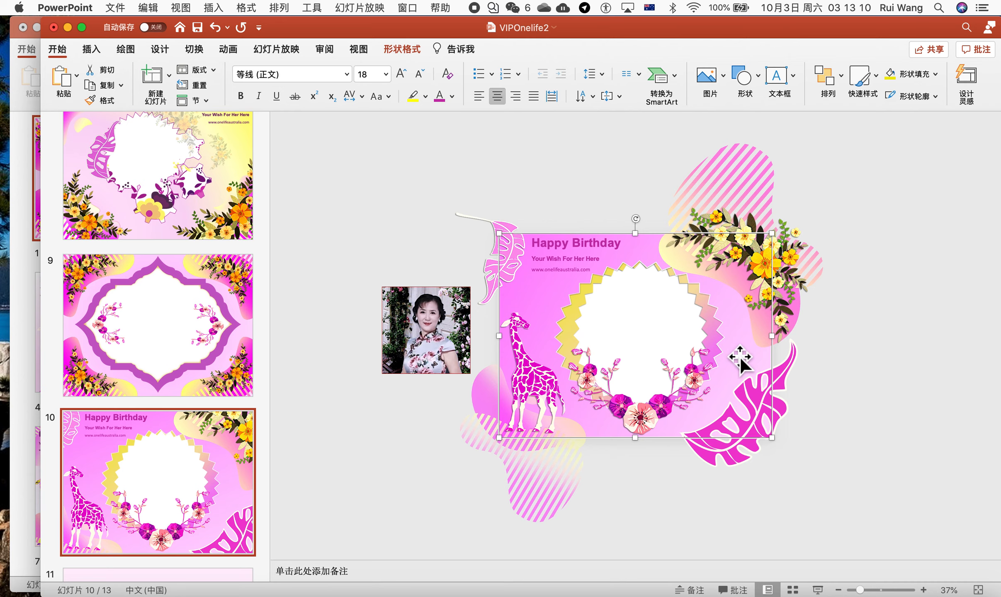
left_click_drag(552, 298, 552, 474)
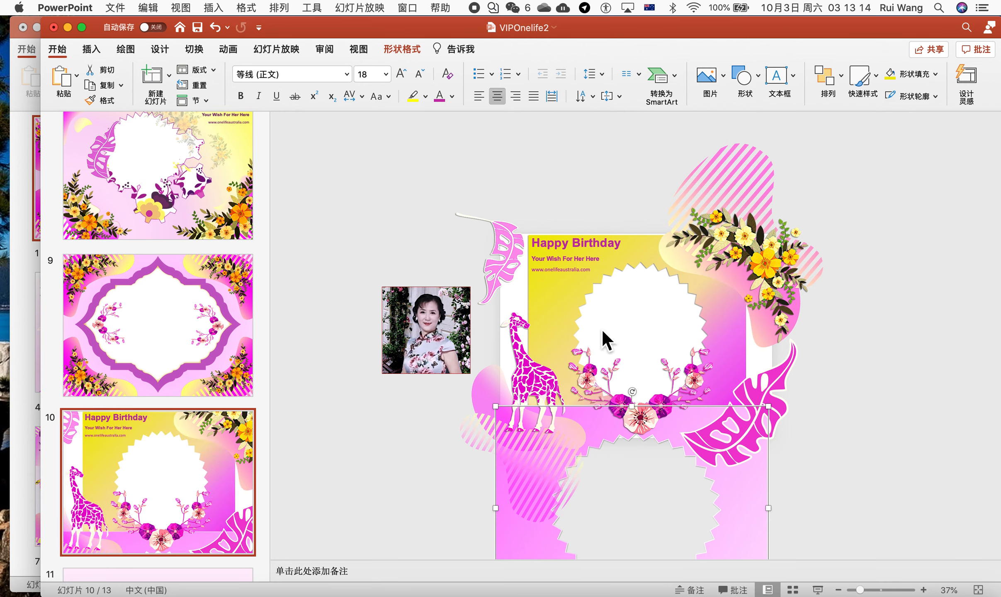
left_click_drag(527, 542, 534, 372)
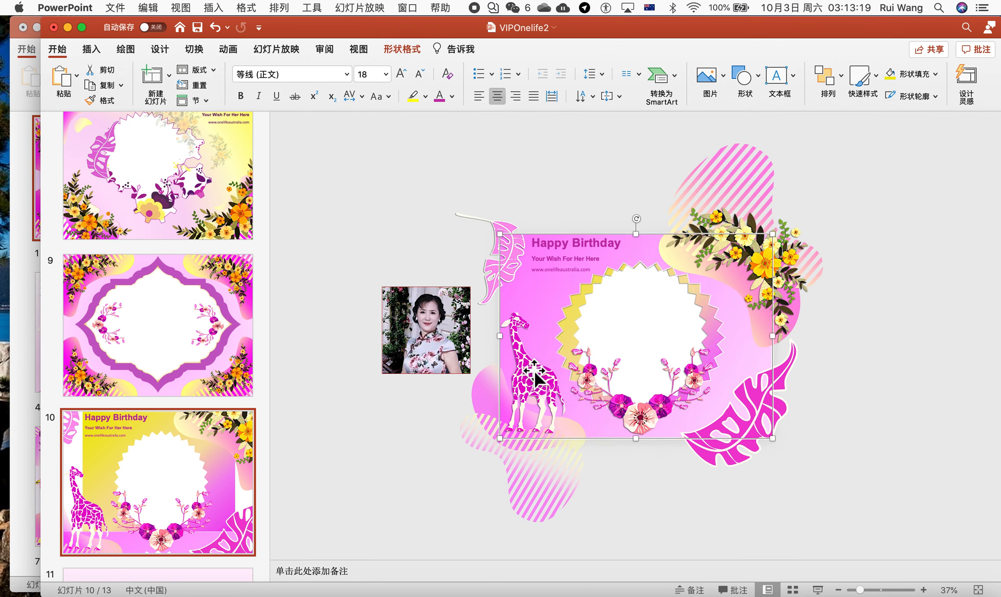
Enlarge the portrait photo beside the slide and bring it in front of the other objects
left_click(401, 457)
left_click_drag(432, 347, 385, 267)
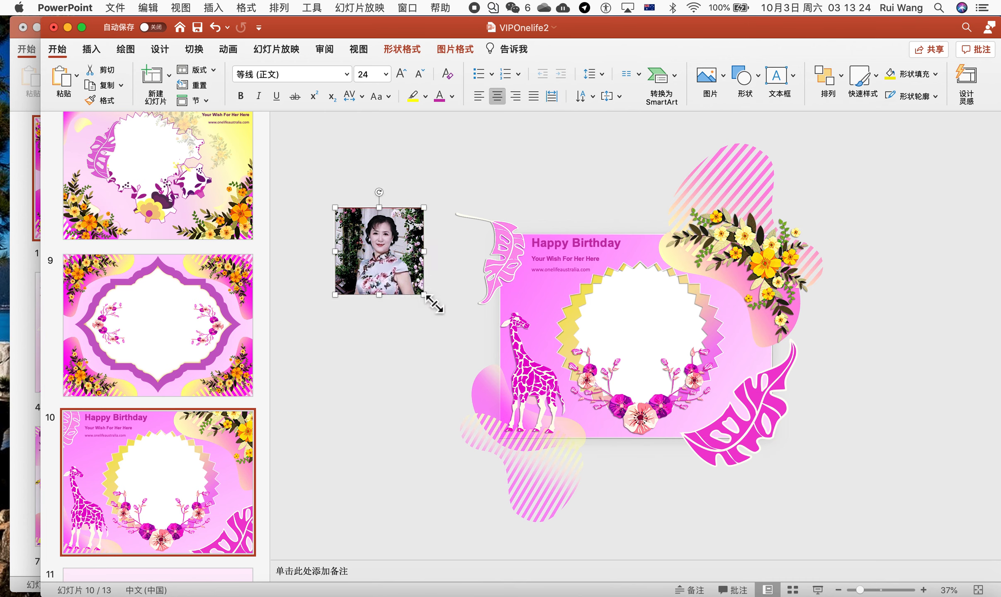
left_click_drag(431, 301, 450, 324)
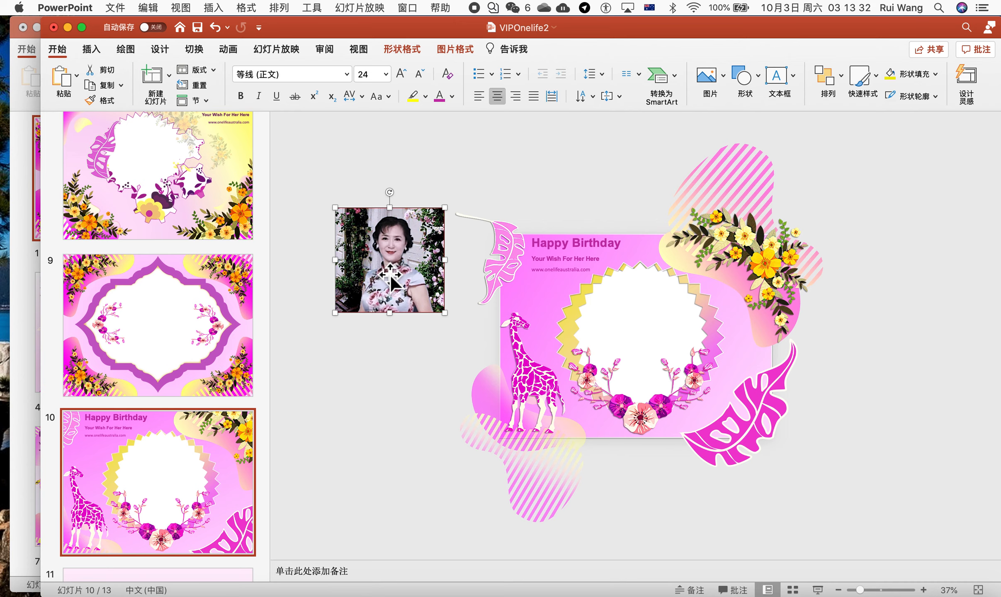
left_click_drag(399, 277, 431, 346)
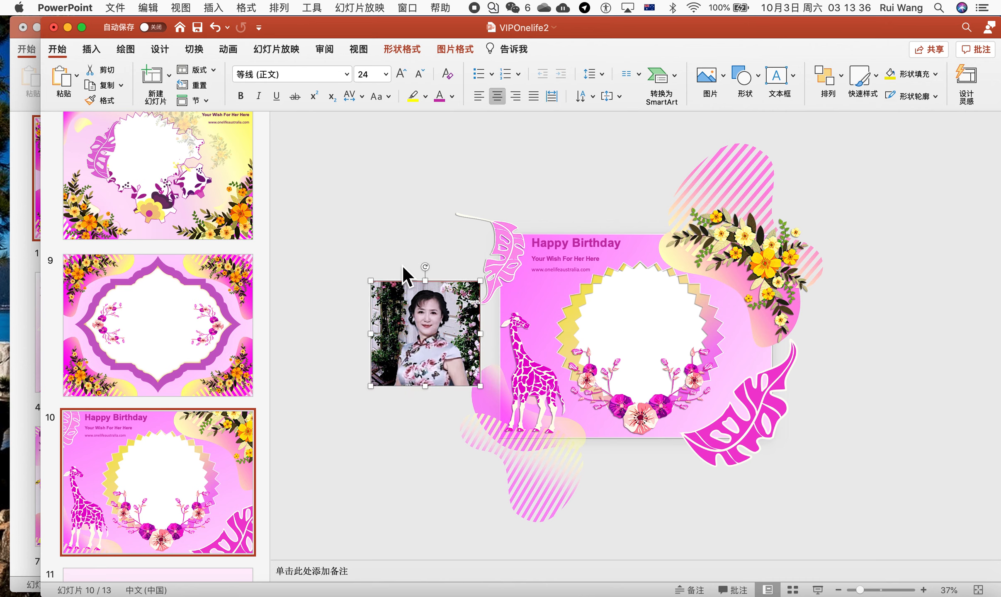
left_click(845, 72)
left_click(870, 172)
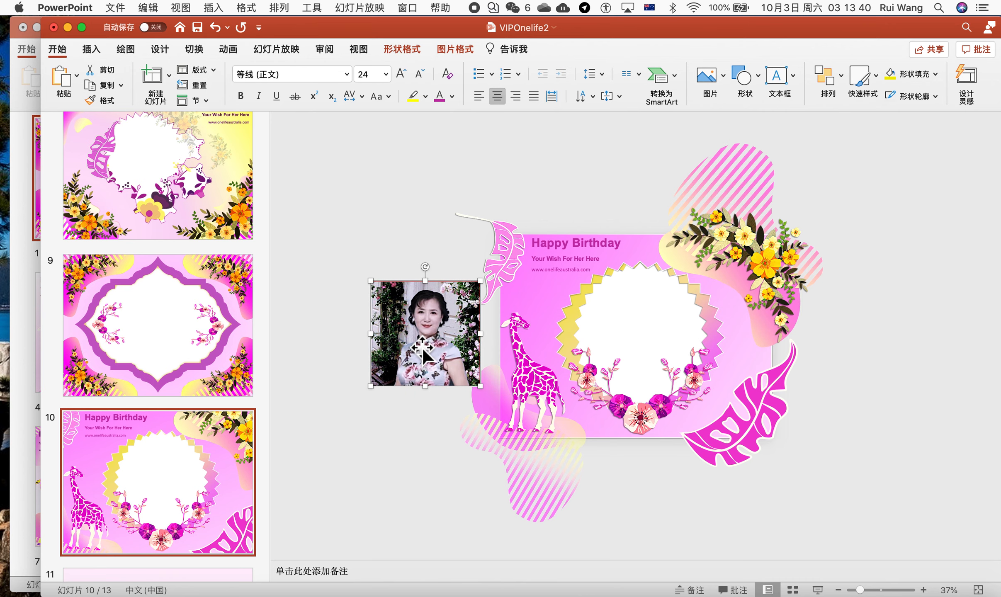
Place the photo over the scalloped cutout and enlarge it to about 22.68 × 22.68 cm
left_click_drag(417, 331, 610, 309)
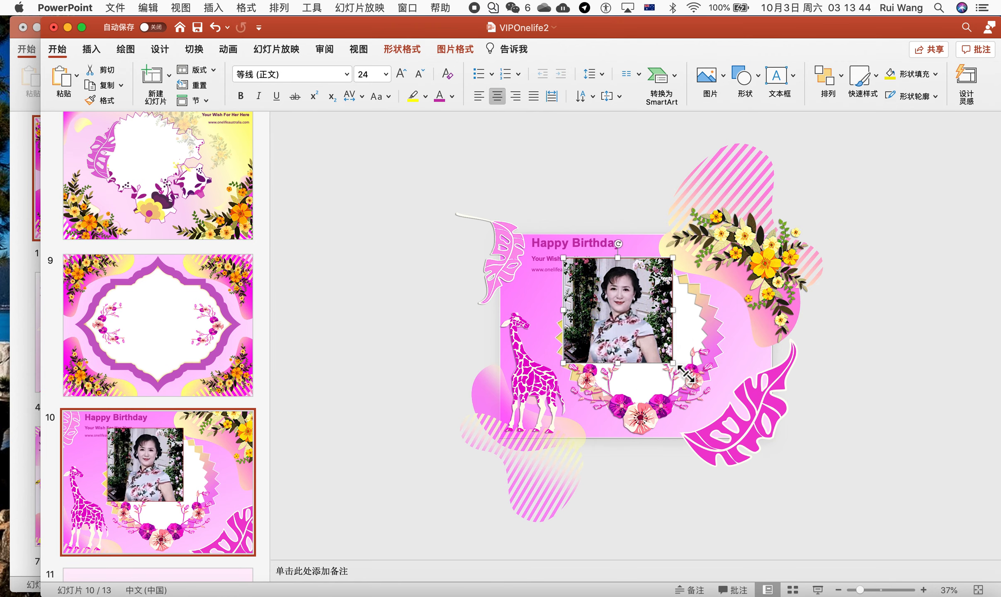
left_click_drag(680, 369, 733, 427)
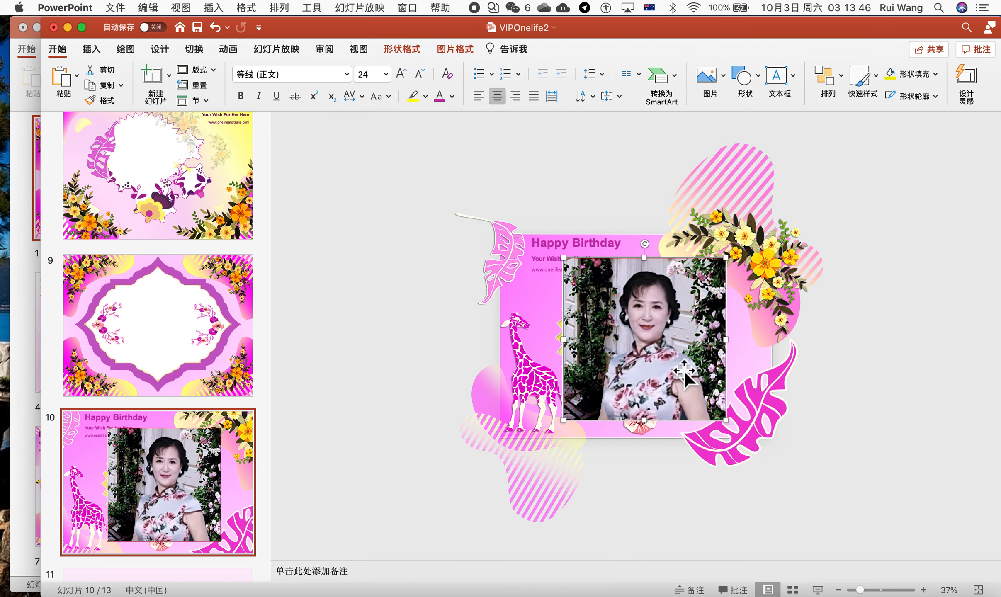
left_click_drag(665, 344, 656, 344)
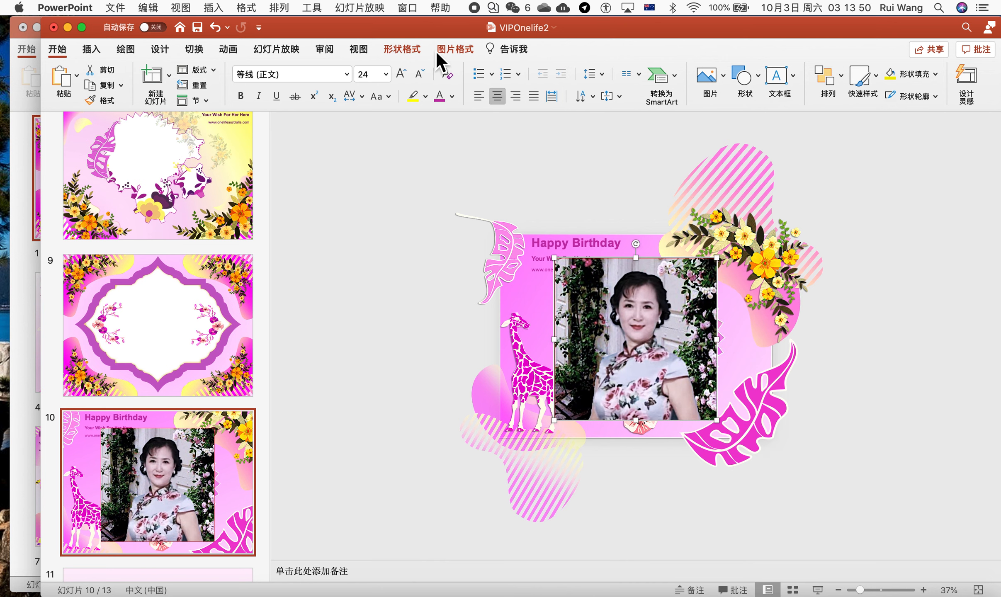
Make the photo semi-transparent with the middle transparency preset and align the portrait with the cutout beneath it
left_click(455, 51)
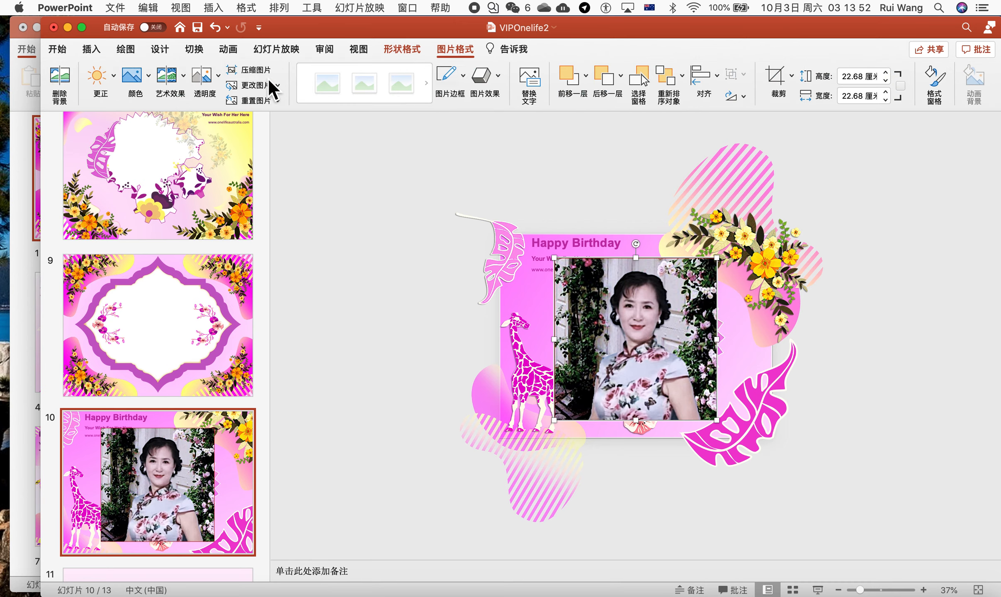
left_click(212, 79)
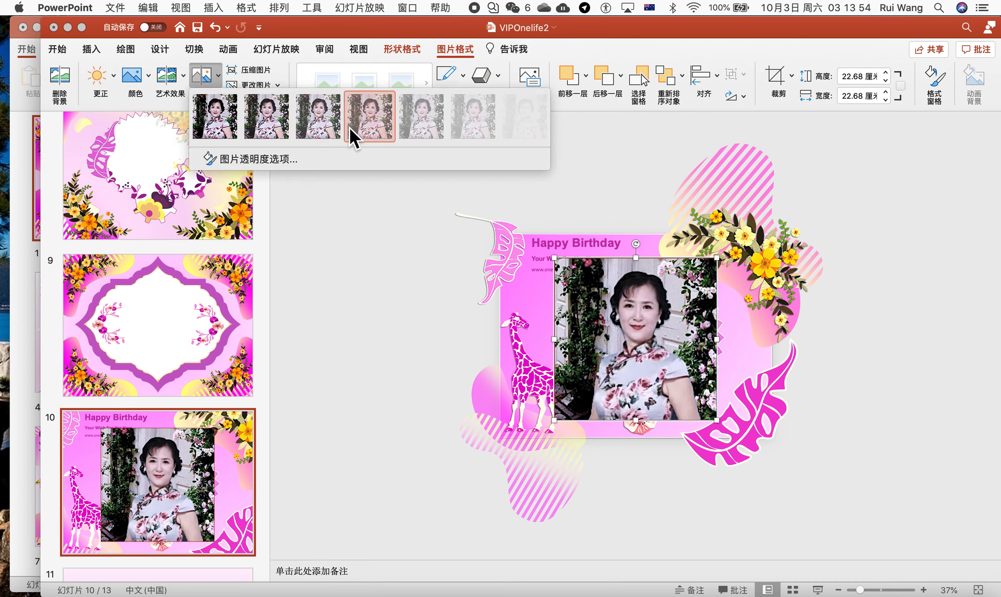
left_click(367, 125)
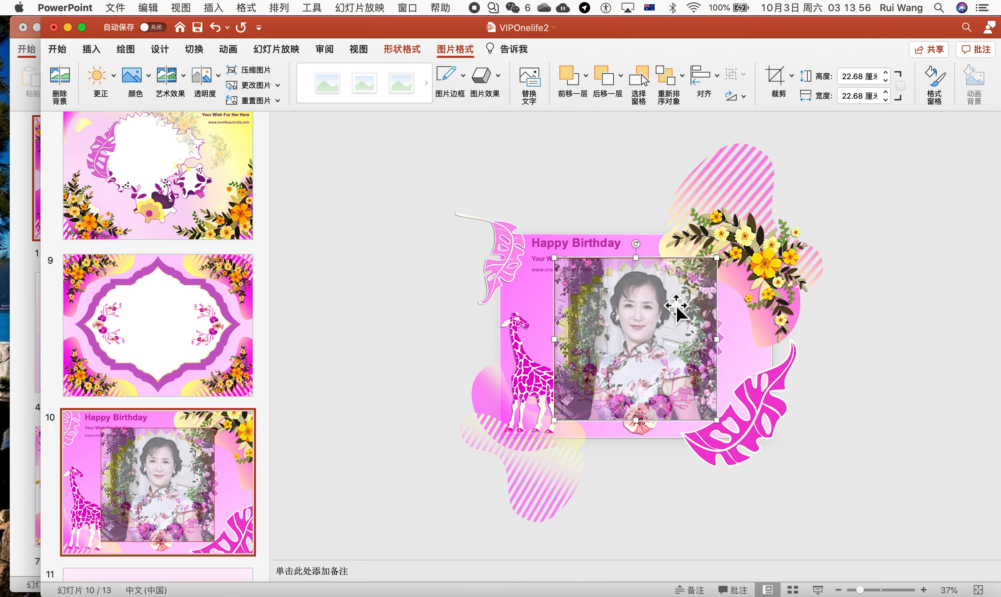
mouse_move(669, 303)
left_mouse_down()
mouse_move(665, 259)
mouse_move(660, 298)
mouse_move(670, 276)
mouse_move(672, 301)
left_mouse_up()
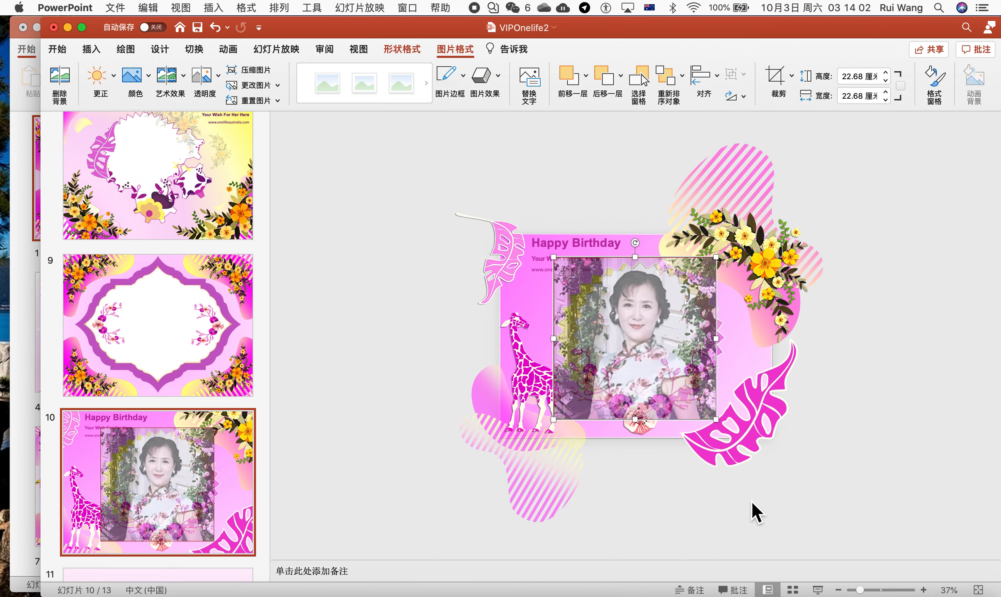
left_click_drag(860, 590, 872, 594)
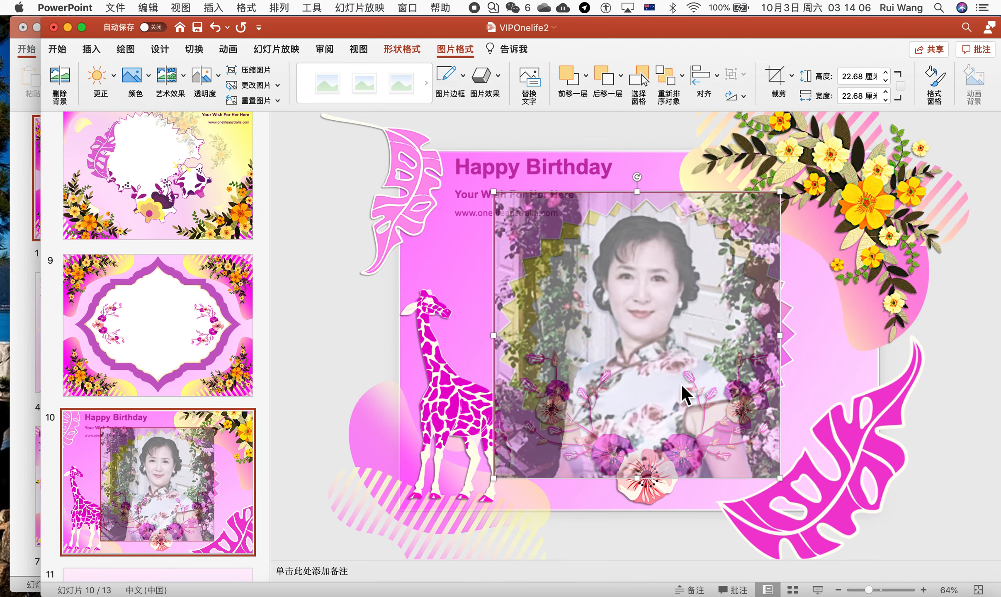
mouse_move(639, 278)
left_mouse_down()
mouse_move(651, 277)
mouse_move(641, 275)
left_mouse_up()
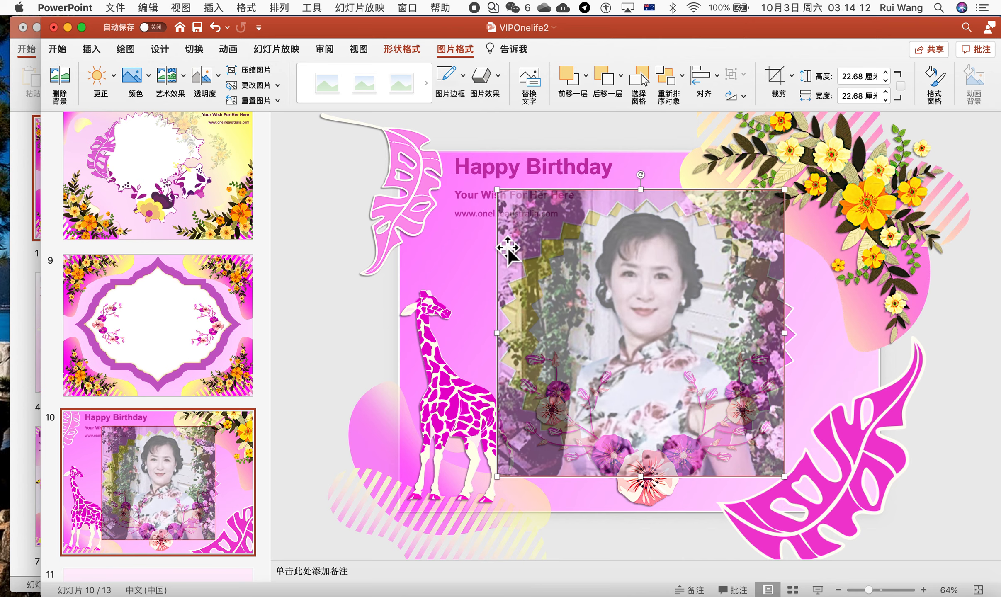
Restore the photo to full opacity, and fit it over the cutout with its height reduced to about 22.24 cm
left_click(210, 79)
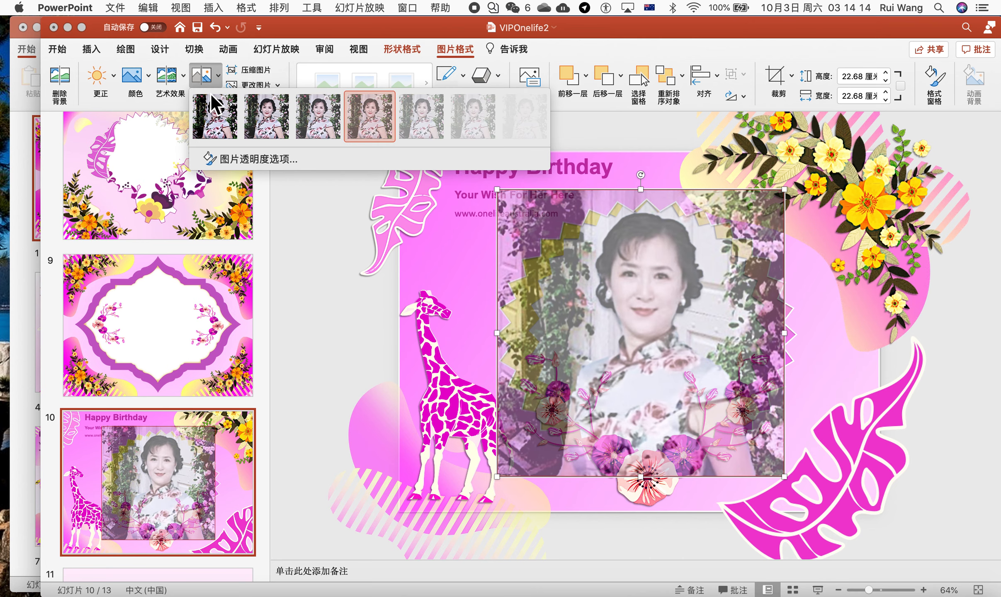
left_click(215, 121)
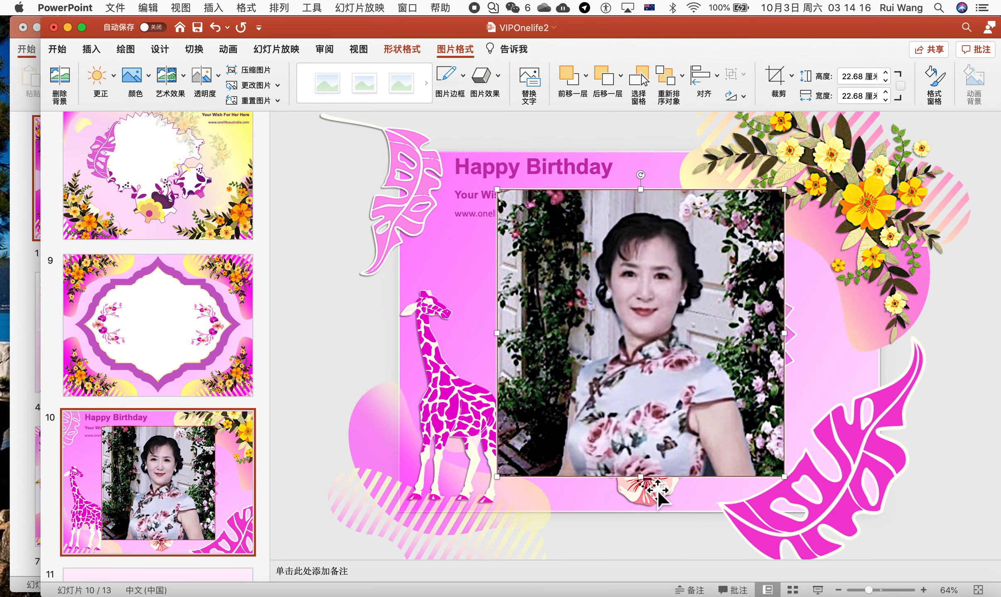
left_click_drag(647, 485, 648, 480)
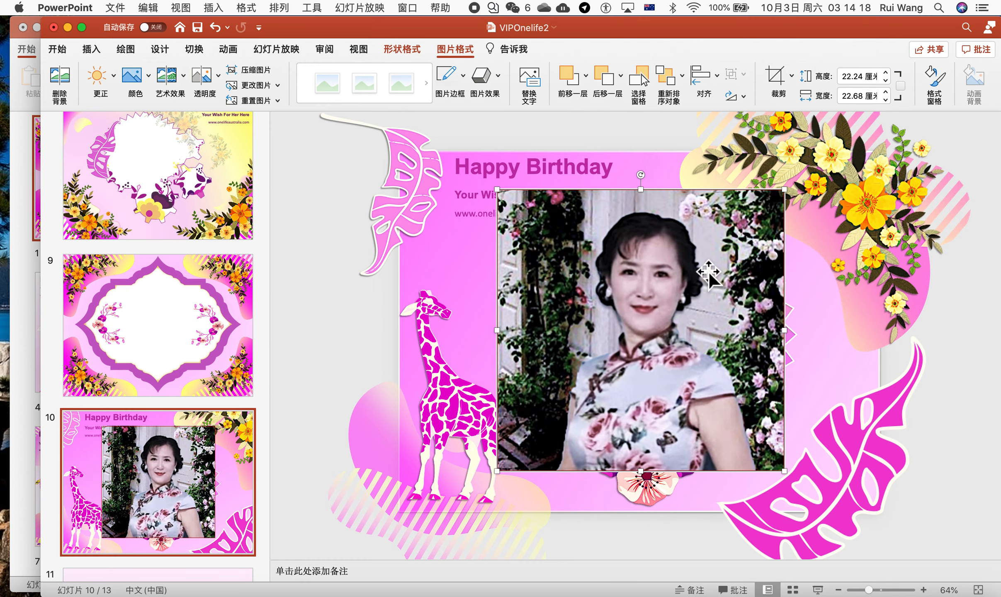
left_click_drag(707, 270, 705, 313)
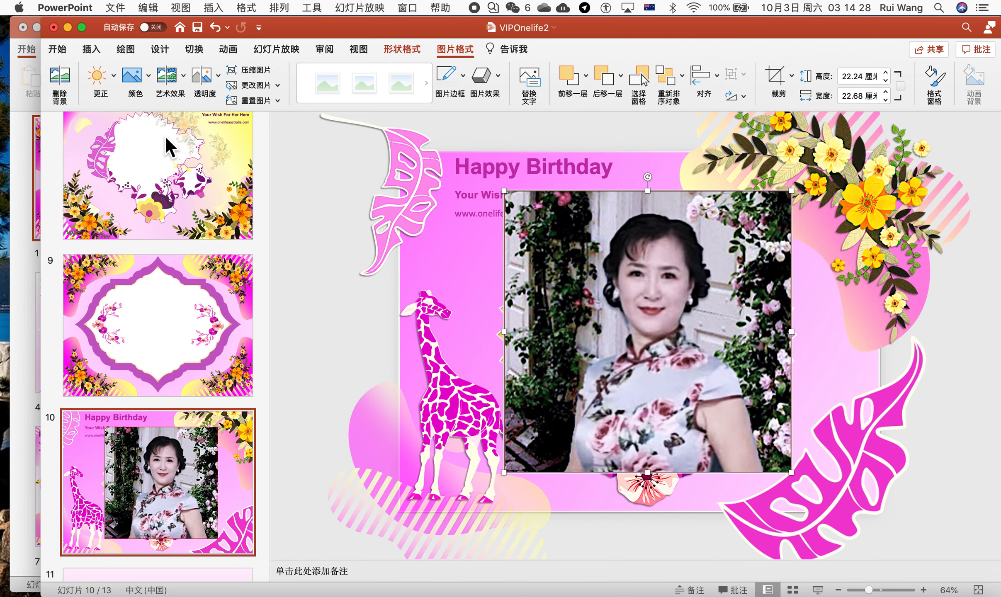
Set the photo's color tone to the preset one step cooler than 6500 K
left_click(136, 77)
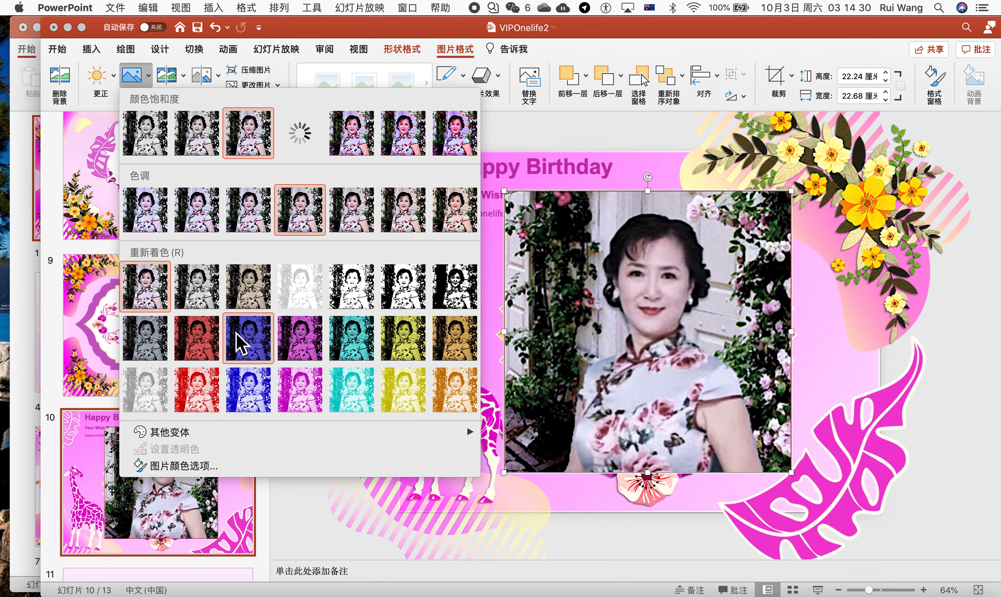
left_click(464, 49)
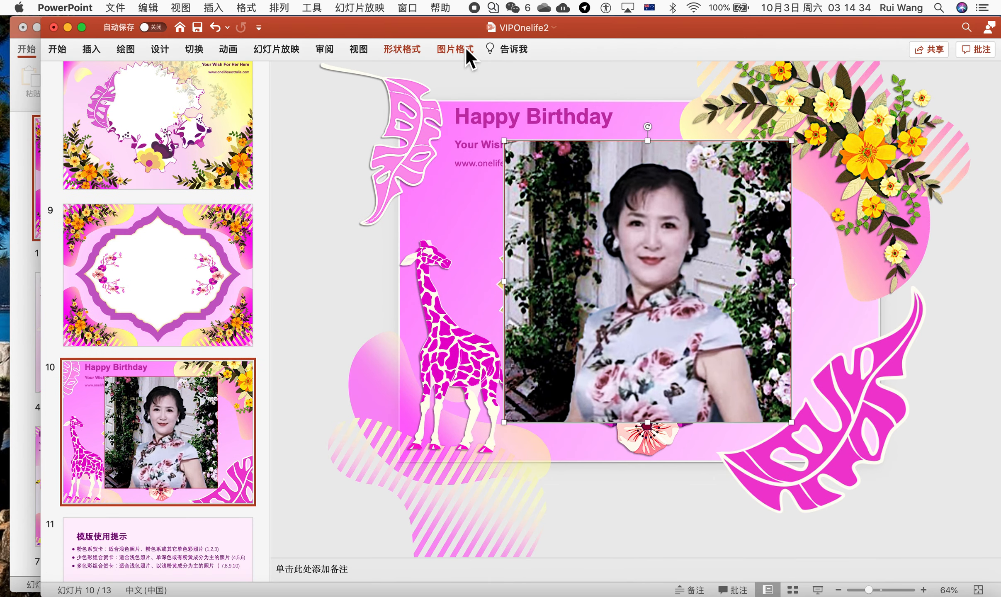
left_click(465, 49)
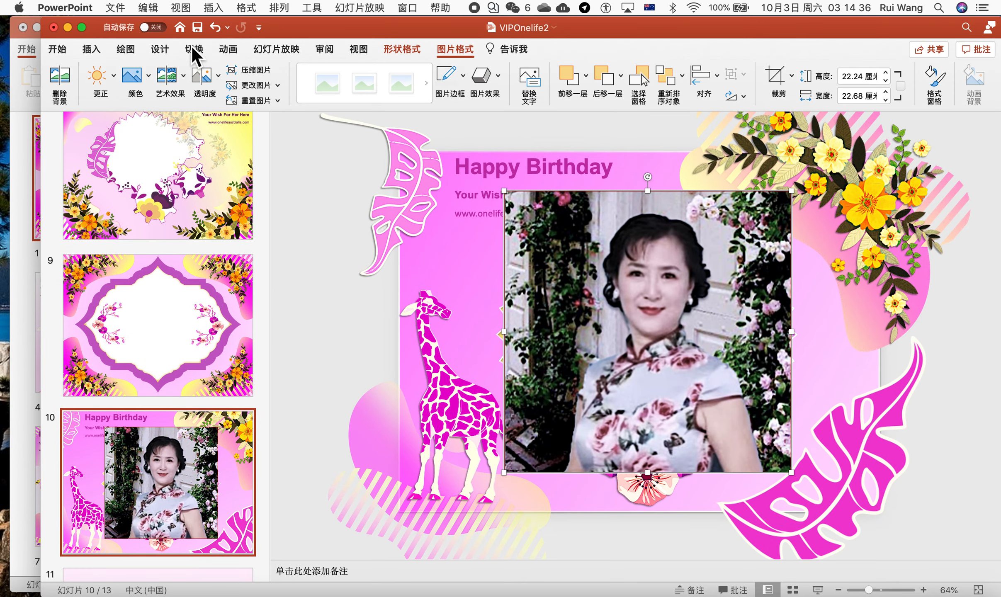
left_click(150, 78)
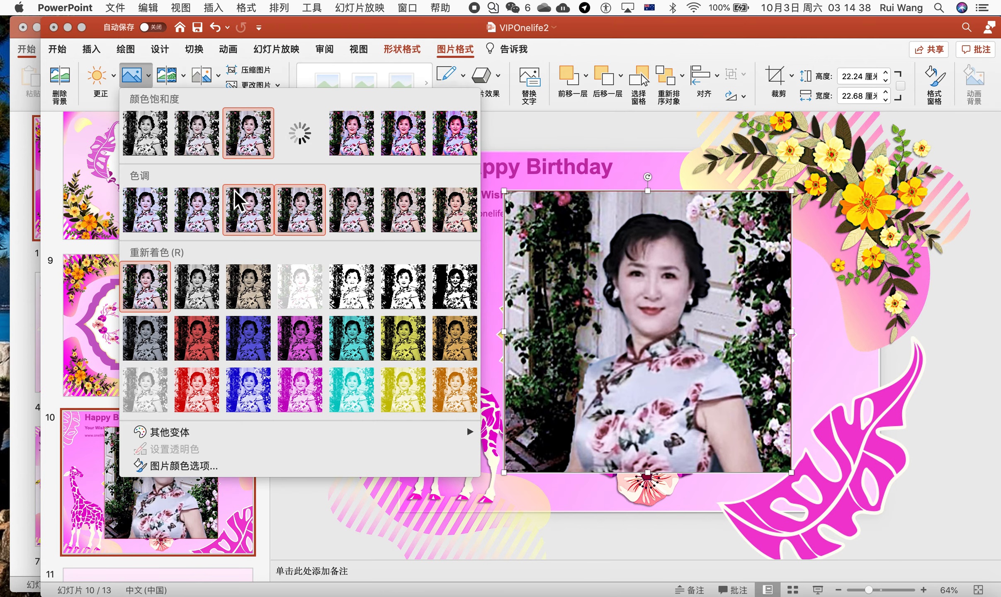
left_click(251, 226)
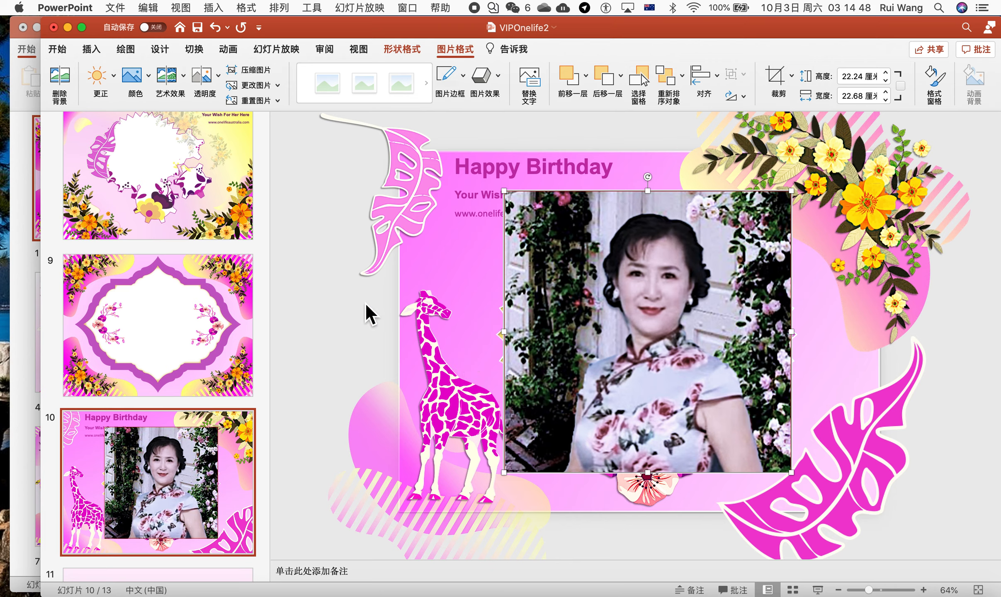
Raise the photo's color saturation to the fourth preset, leaving the brightness and contrast corrections as they are
left_click(99, 81)
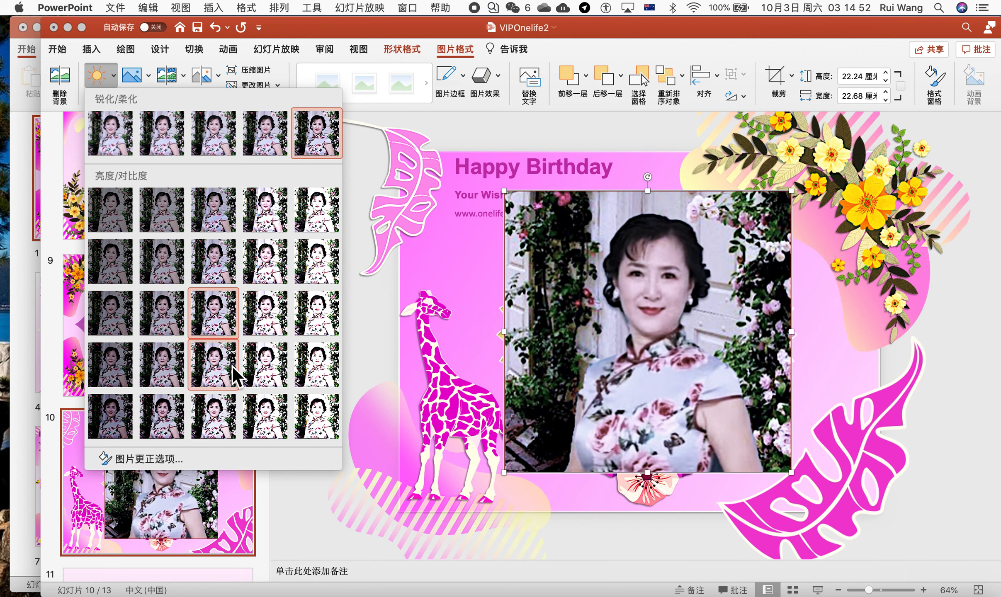
left_click(147, 75)
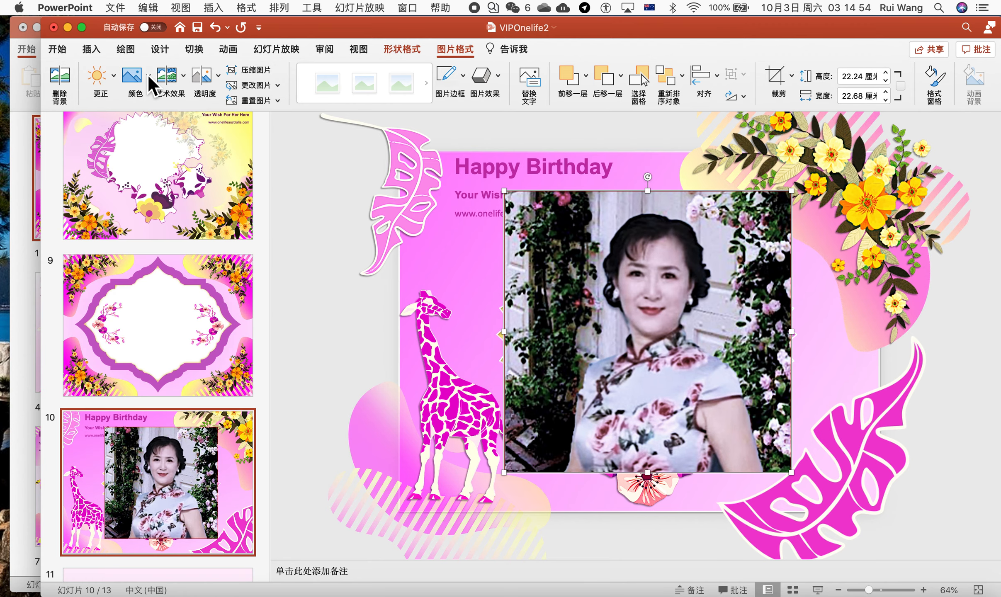
left_click(148, 75)
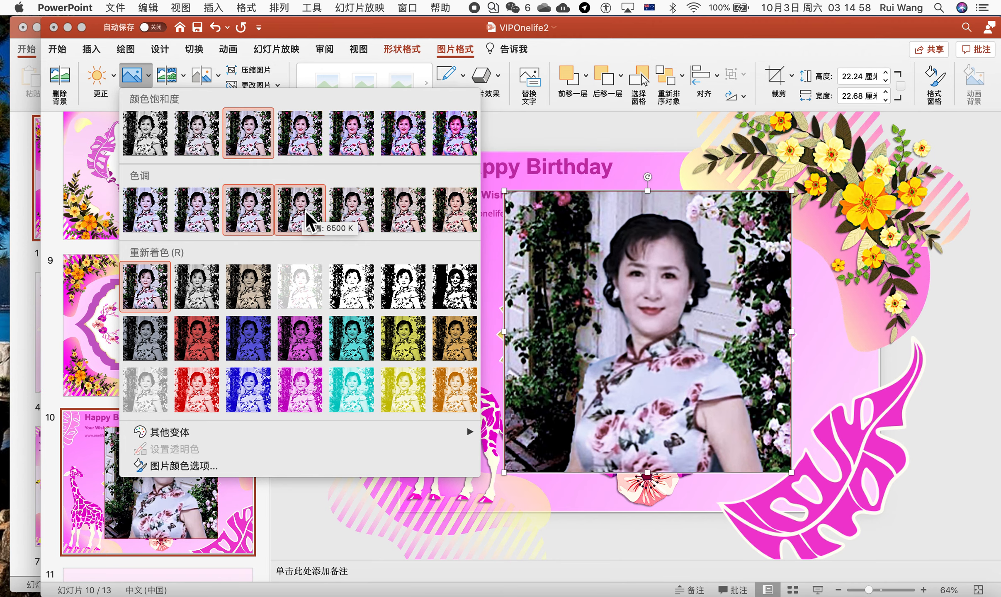
left_click(304, 147)
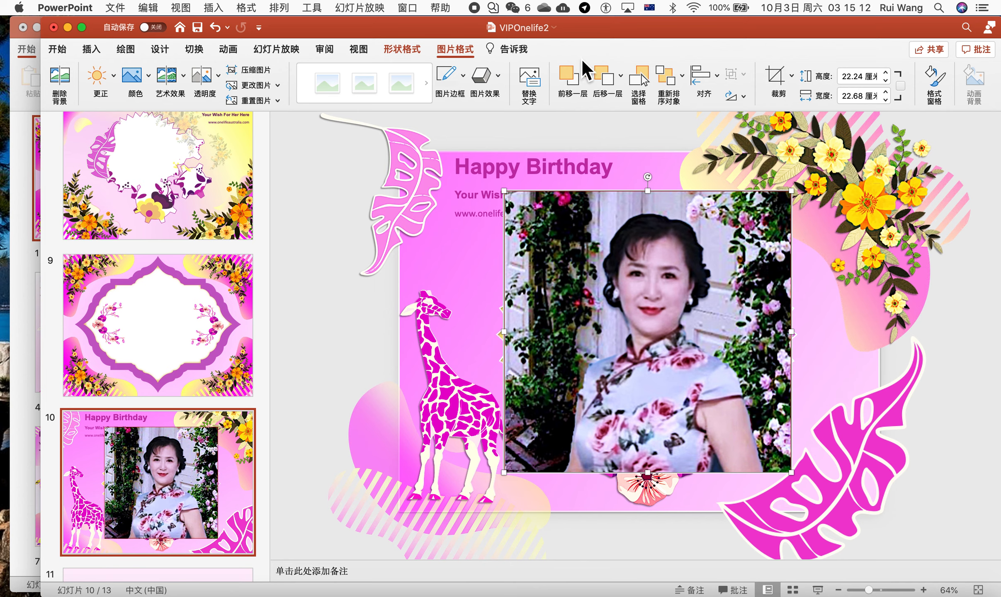
Send the photo to the back of the slide and nudge it so the portrait sits centered in the scalloped cutout
left_click(624, 75)
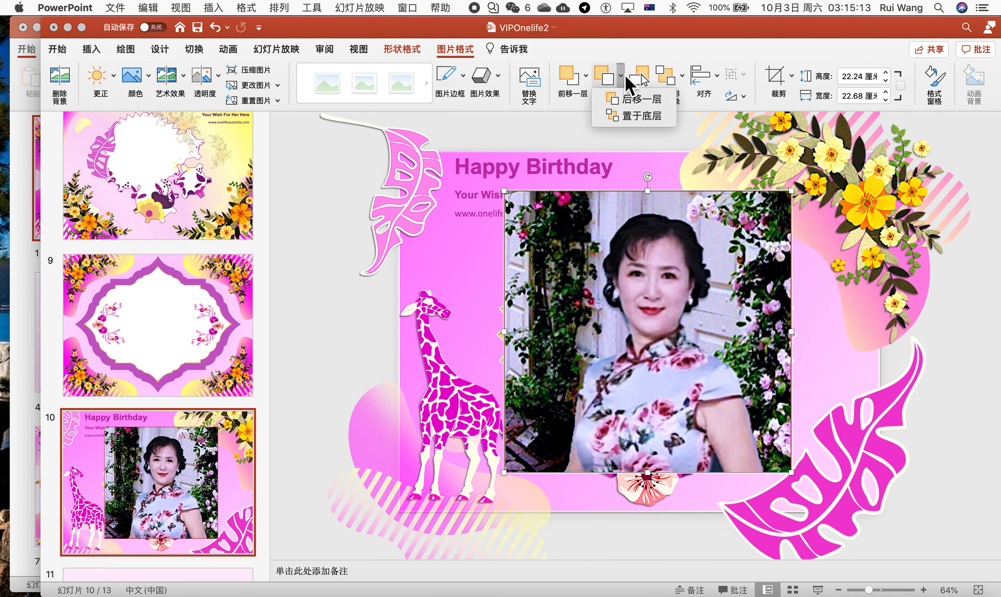
left_click(641, 114)
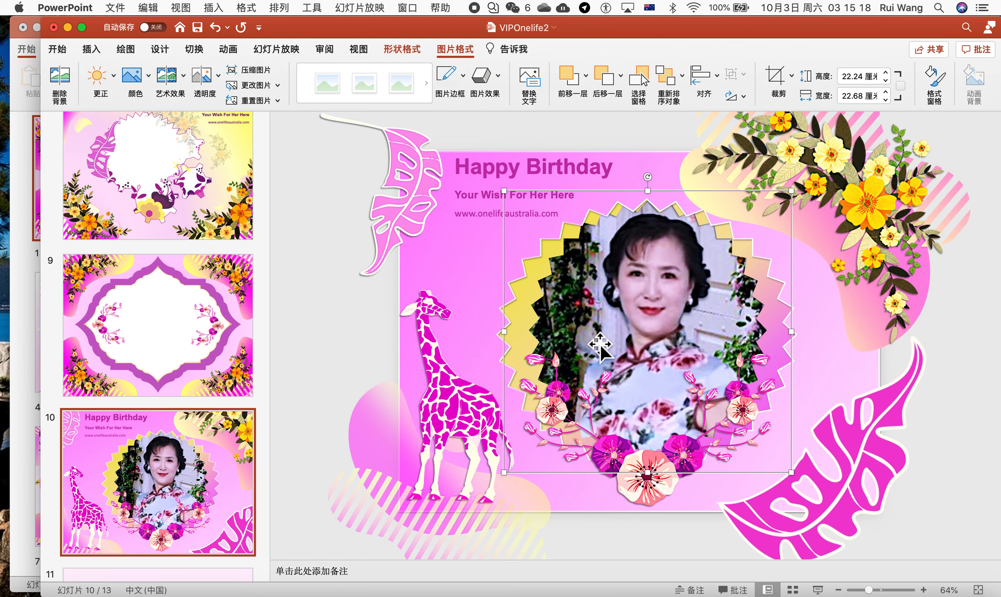
left_click(626, 197)
left_click(644, 252)
mouse_move(638, 254)
left_mouse_down()
mouse_move(640, 266)
mouse_move(635, 257)
left_mouse_up()
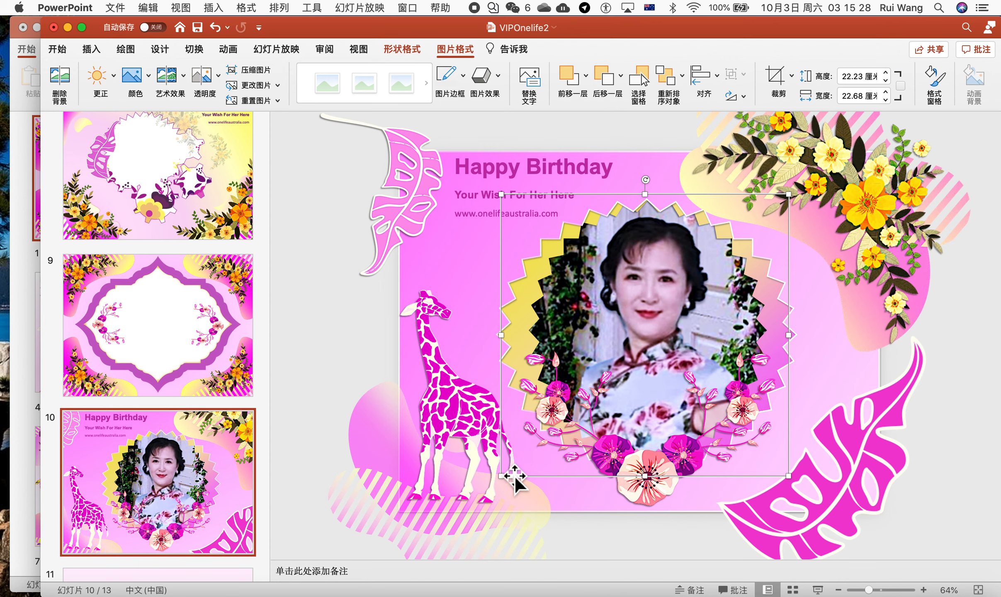
Resize the photo to about 22.62 cm high and 22.57 cm wide behind the cutout, and deselect it
left_click_drag(509, 481, 510, 492)
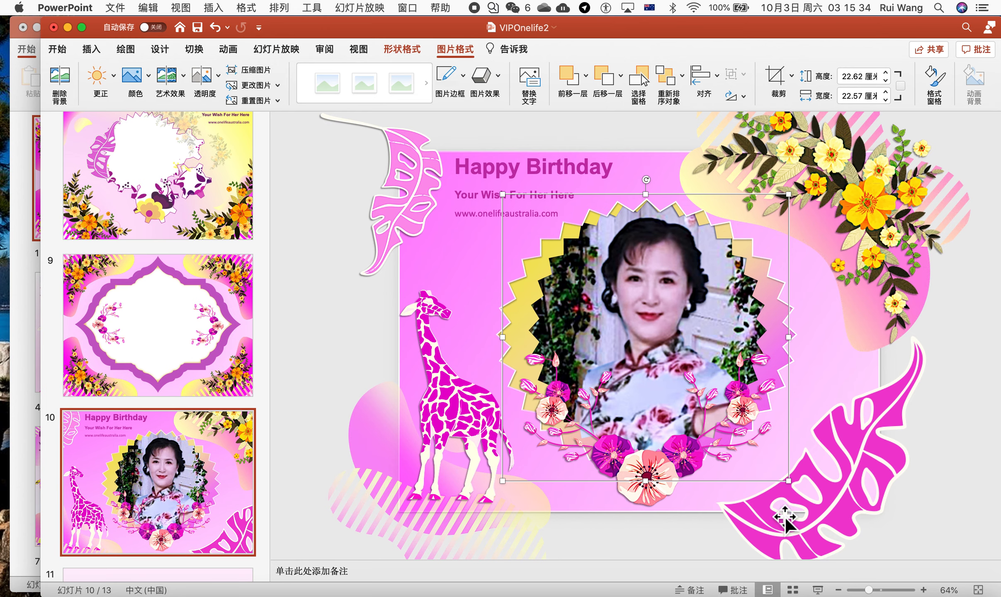
left_click_drag(872, 591, 865, 593)
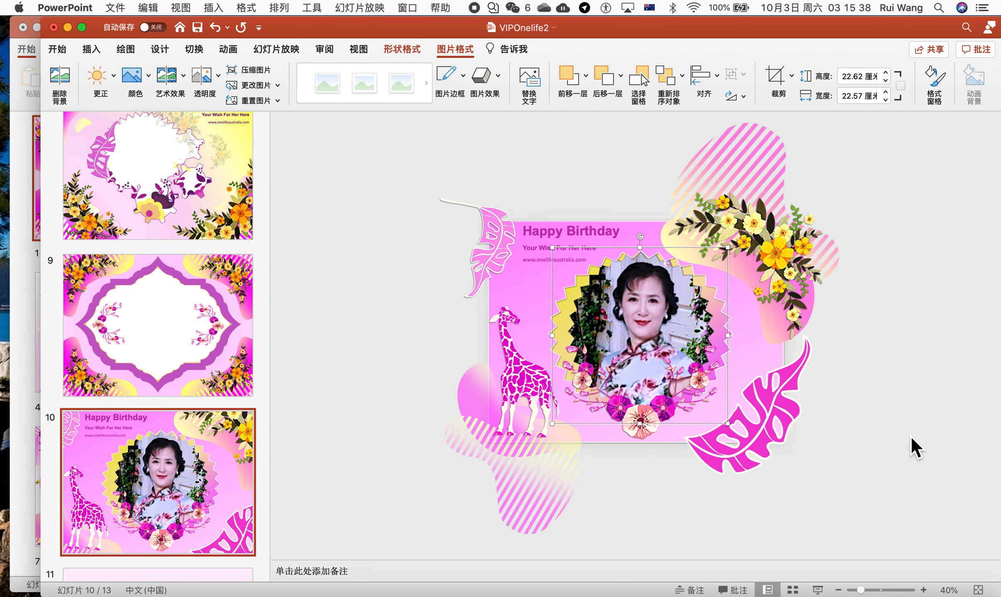
left_click(848, 443)
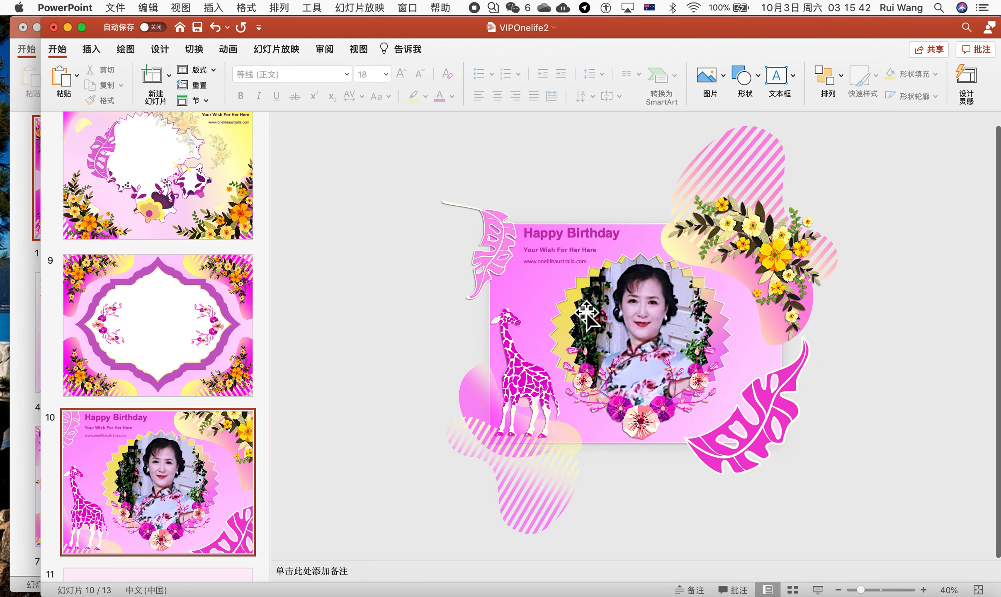
Duplicate the yellow flower spray from the card's upper-right corner, place the copy left of the slide and rotate it into a C-shaped curve
left_click(780, 252)
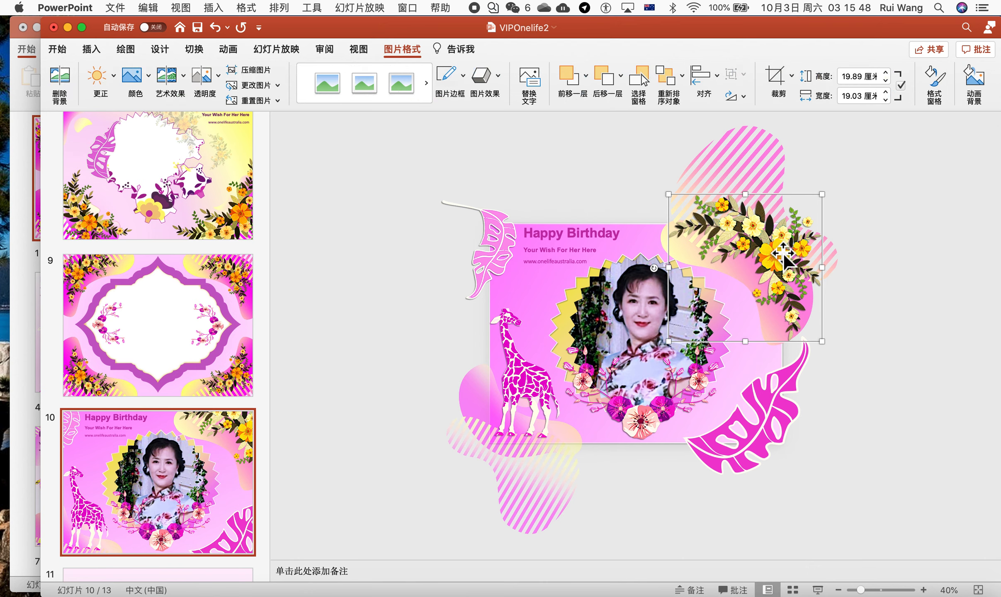
key("super+c")
key("super+v")
left_click_drag(784, 255, 477, 260)
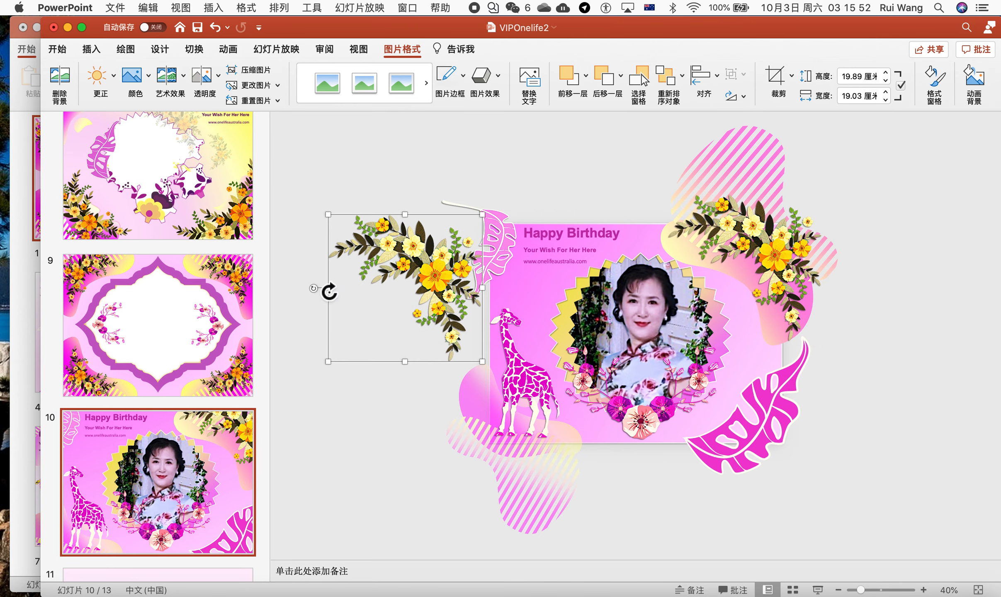
left_click_drag(322, 299, 444, 347)
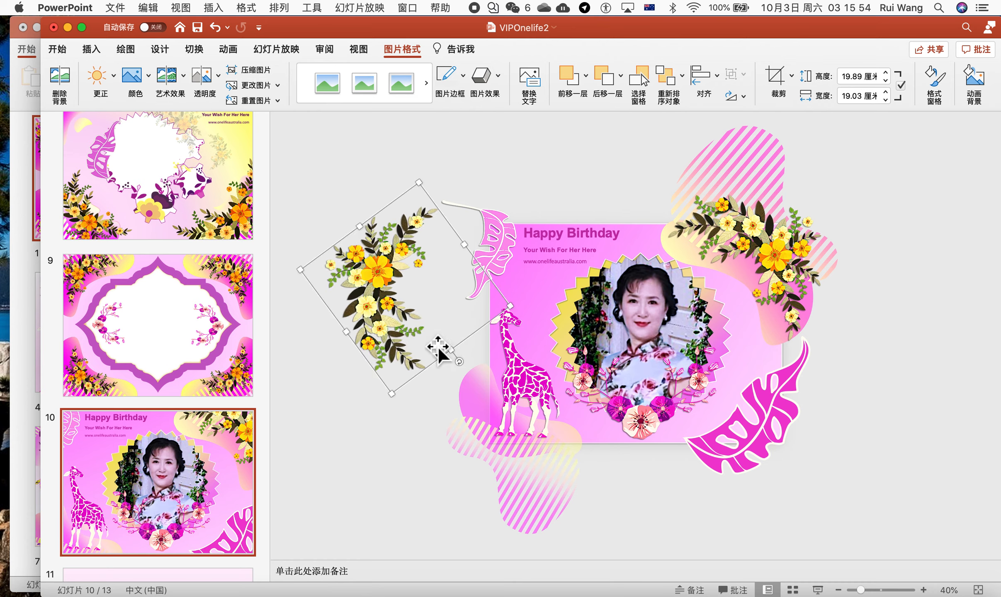
Try the rotated flower copy against the portrait frame's left edge, shrink it, and park it outside the slide's left side
left_click_drag(311, 280, 579, 319)
left_click_drag(597, 412, 598, 408)
left_click_drag(579, 335, 388, 331)
Shift the pink leaf at the card's upper-left corner slightly to the right and deselect it
left_click_drag(492, 276, 498, 275)
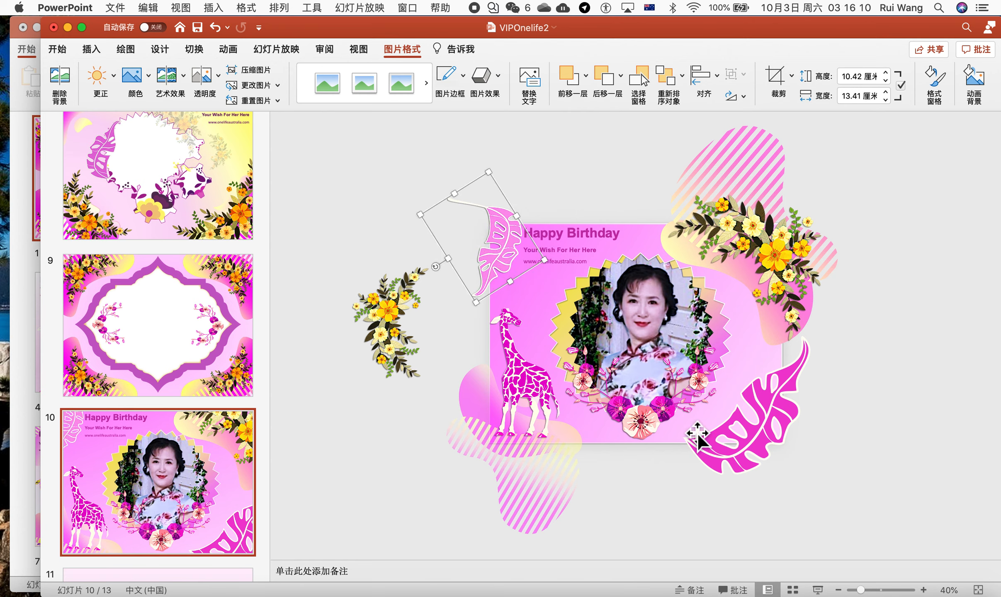
left_click(965, 420)
Open slide 9 and move the spare flower spray beside the card down toward its lower-left corner
left_click(185, 313)
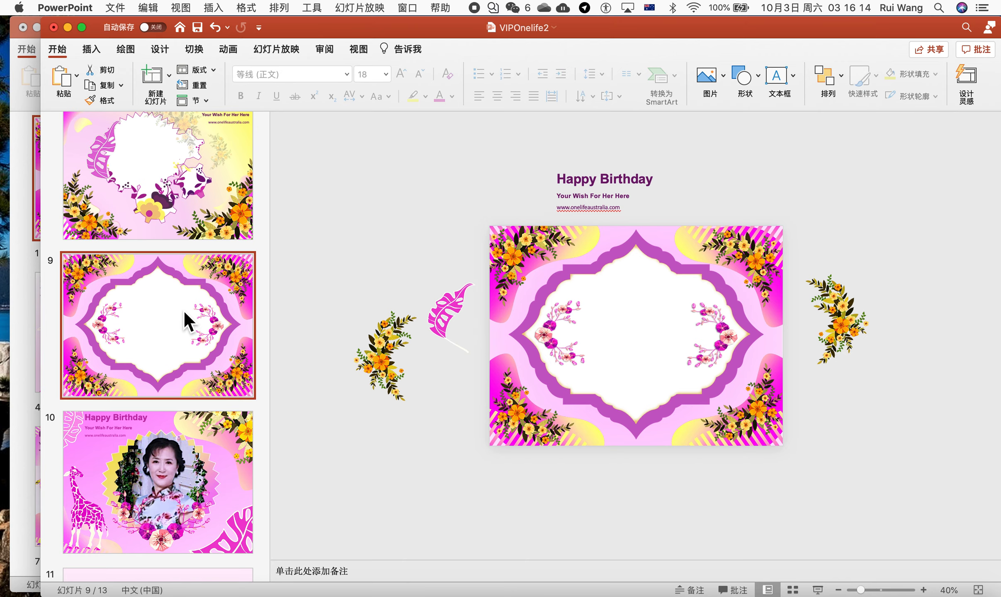
left_click_drag(393, 368, 449, 415)
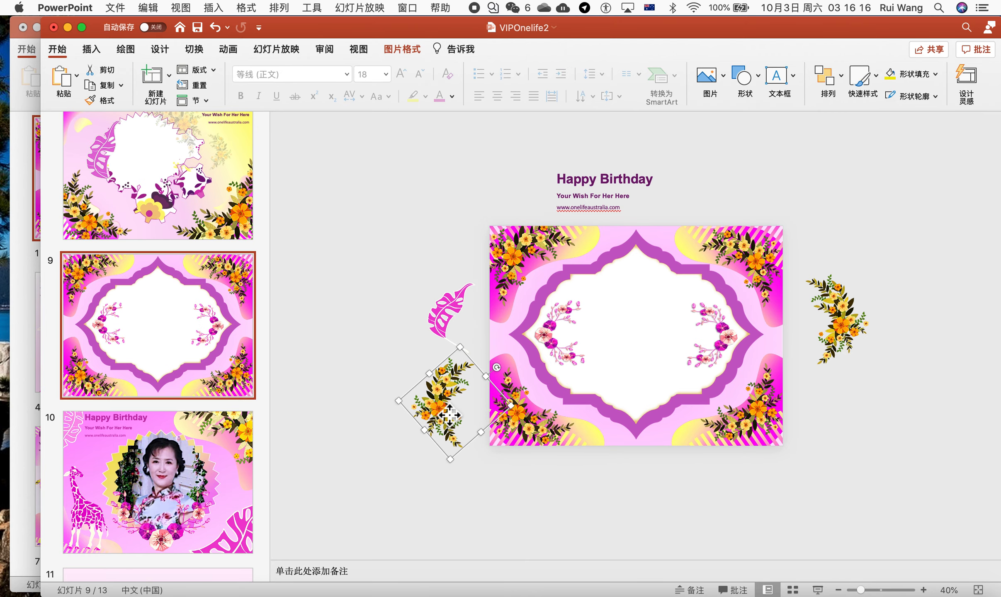
Open slide 8 and look through the other card templates and the template usage tips in the slide list
left_click(152, 173)
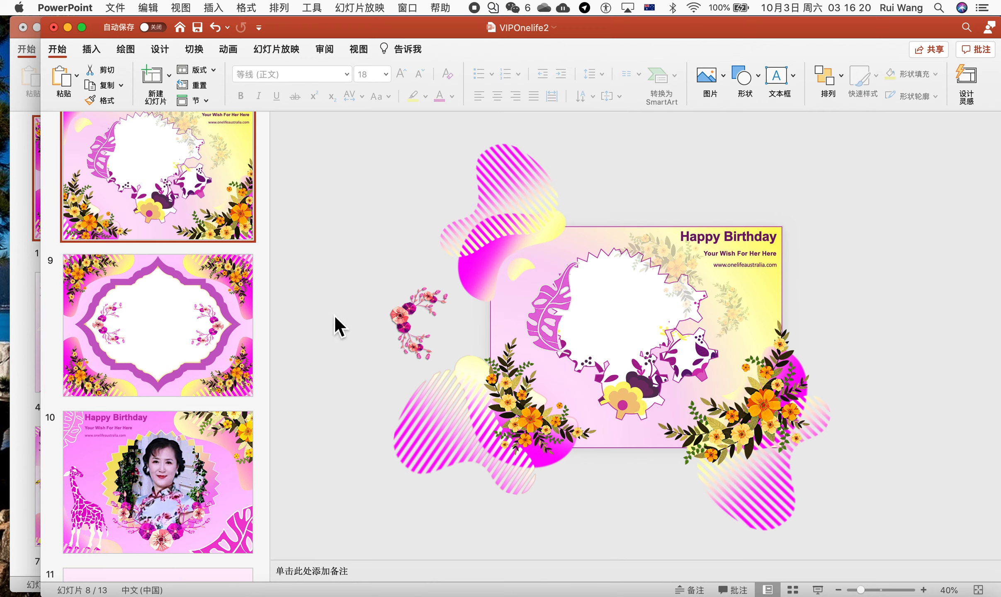
scroll(162, 248, "up", 10)
scroll(161, 248, "up", 5)
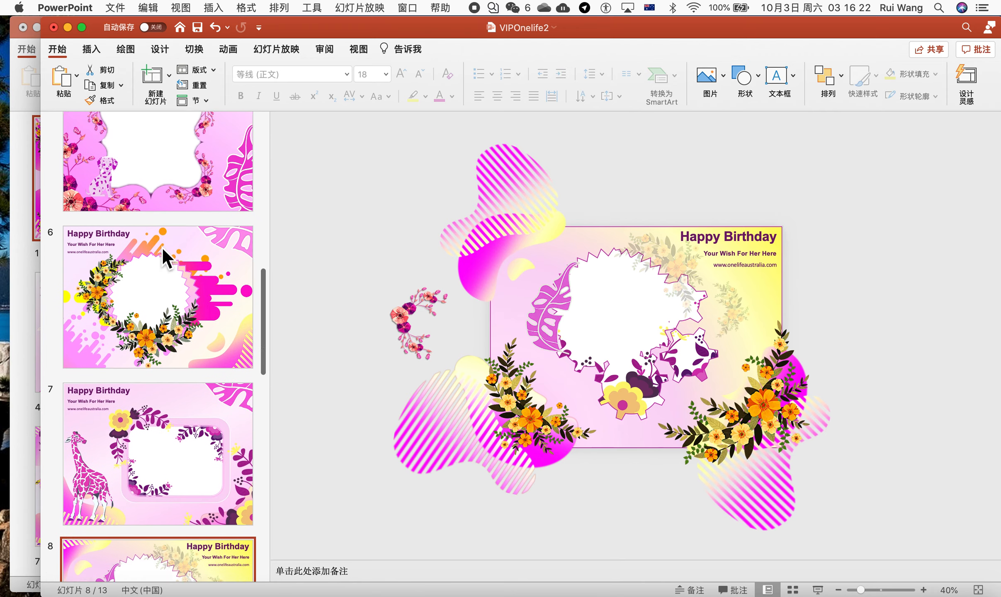
scroll(162, 248, "down", 10)
scroll(161, 248, "down", 8)
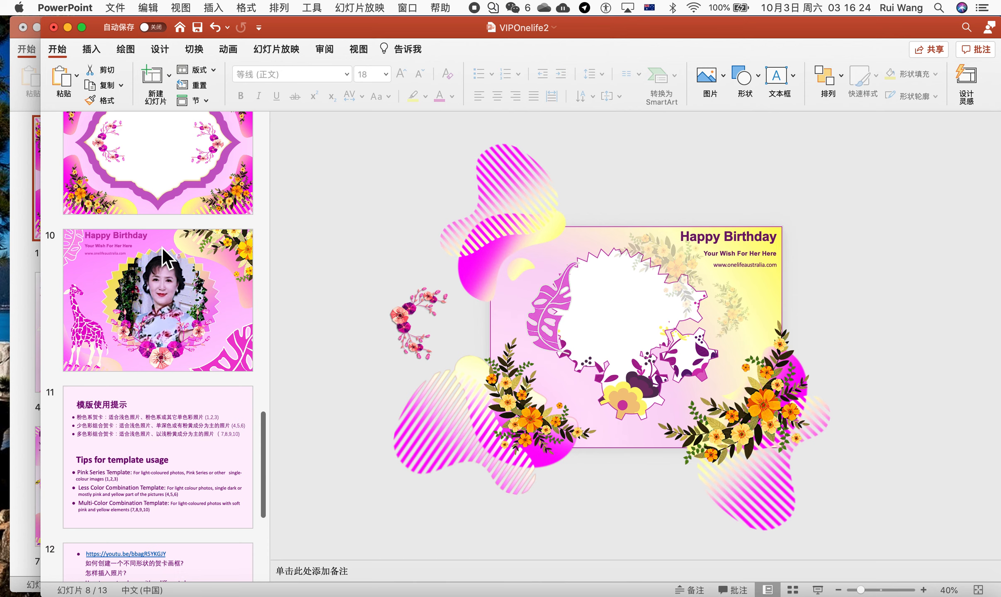